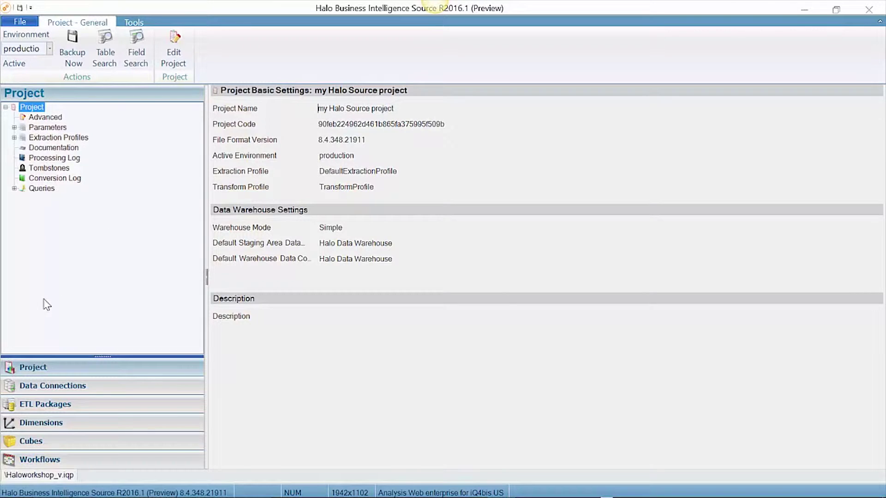
- Browse the production environment's data connection types, then display the ETL Packages' Extract Data phase
left_click(108, 391)
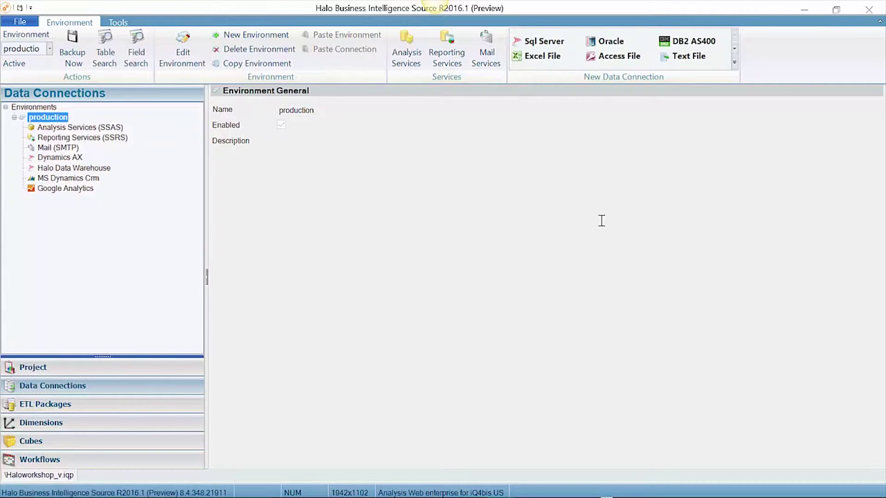
left_click(735, 63)
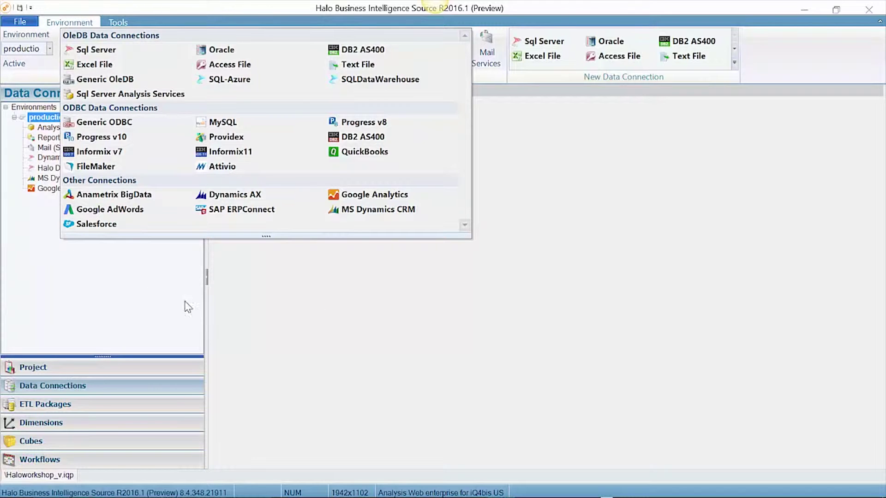
left_click(499, 275)
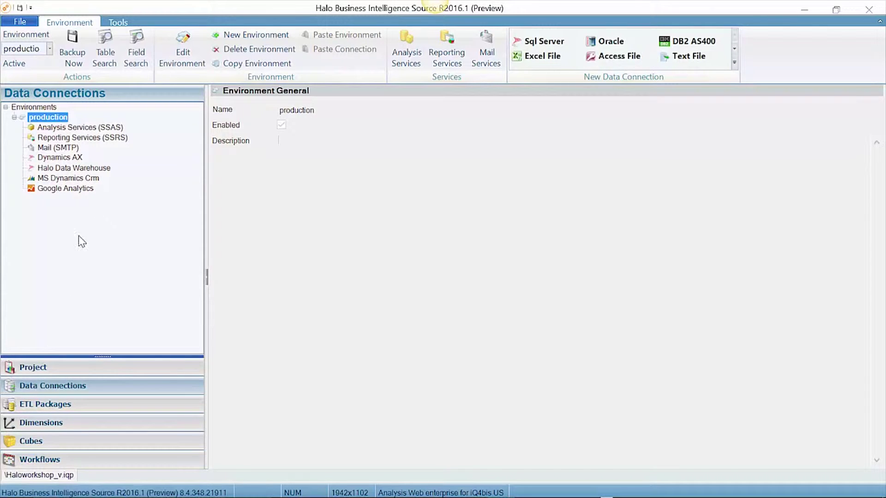
left_click(70, 406)
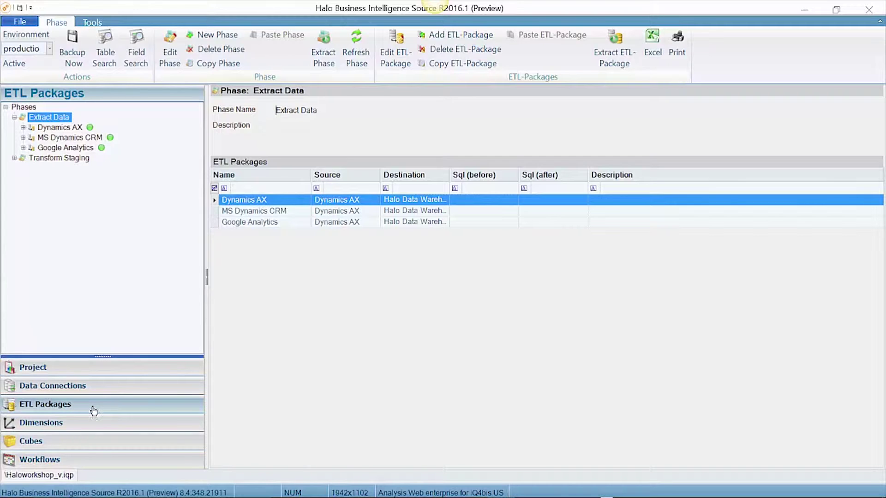
- Review the project's Dimensions, Cubes and Workflows, ending on the Default Workflow's four phases
left_click(94, 424)
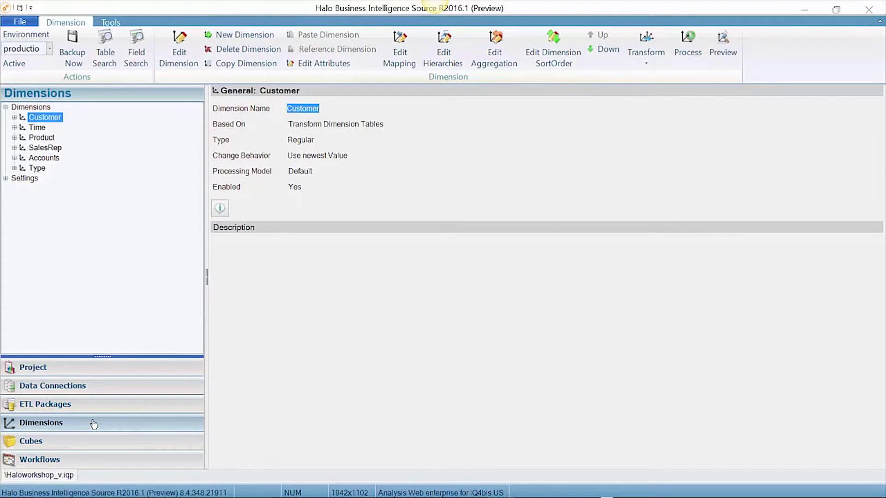
left_click(94, 445)
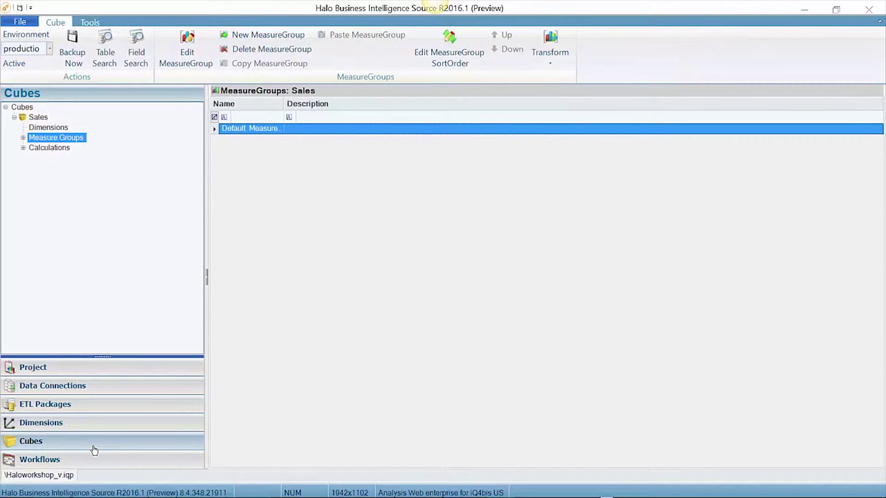
left_click(96, 462)
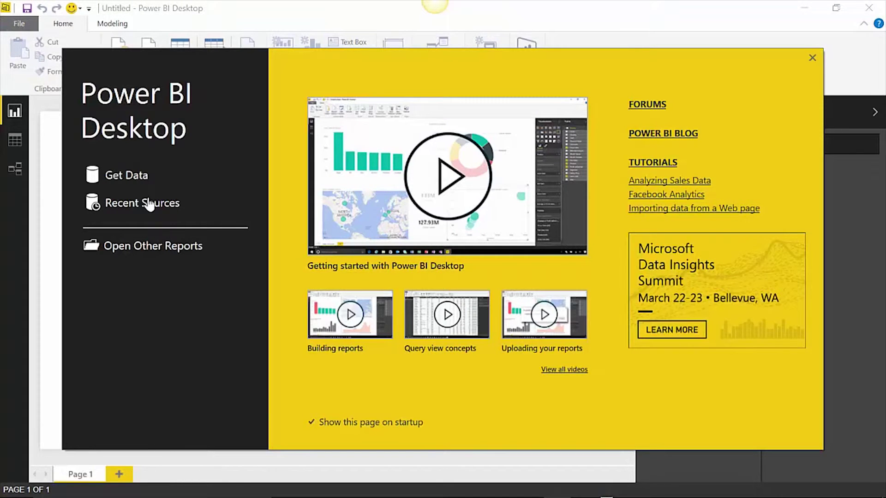
- Connect a new report to the SQL Server database on localhost
left_click(131, 175)
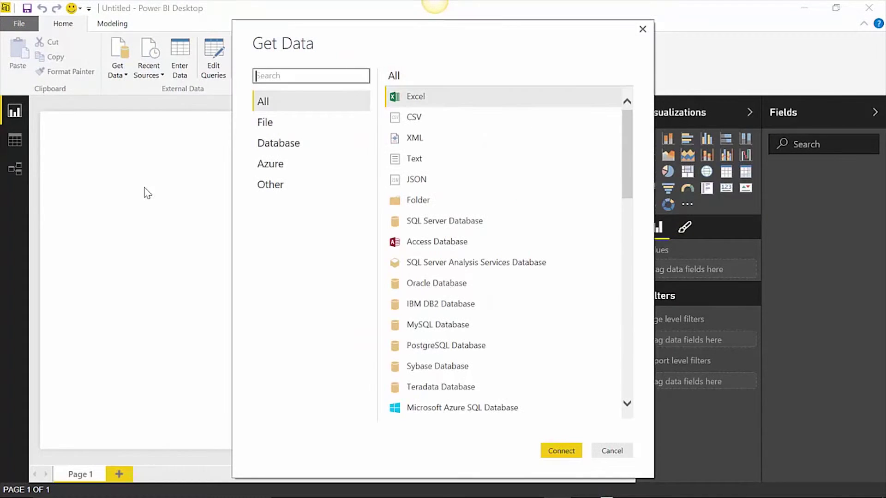
left_click(465, 224)
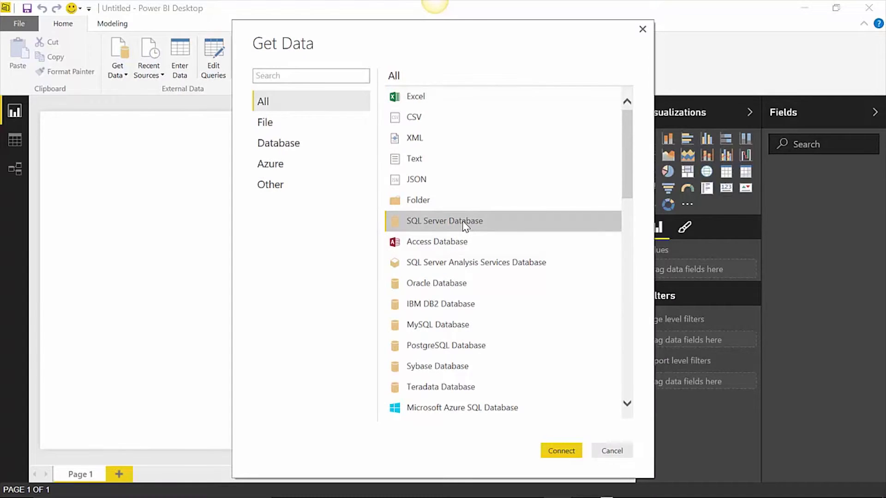
left_click(572, 455)
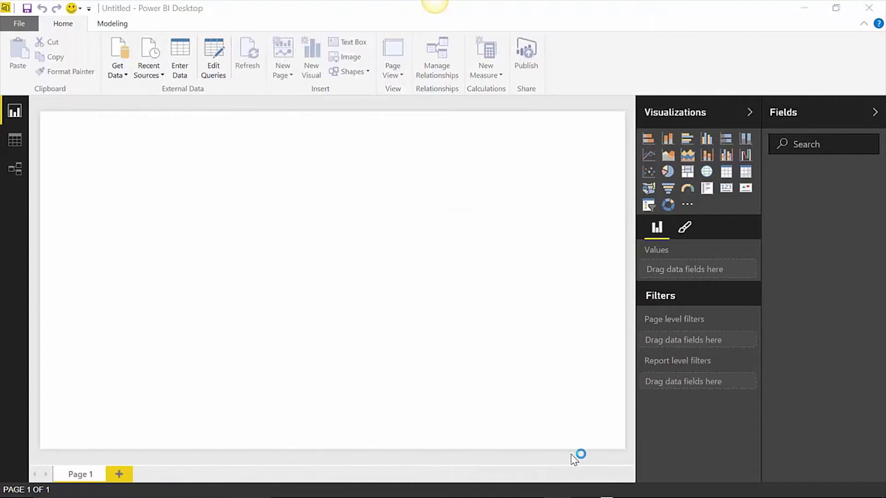
type("localhost")
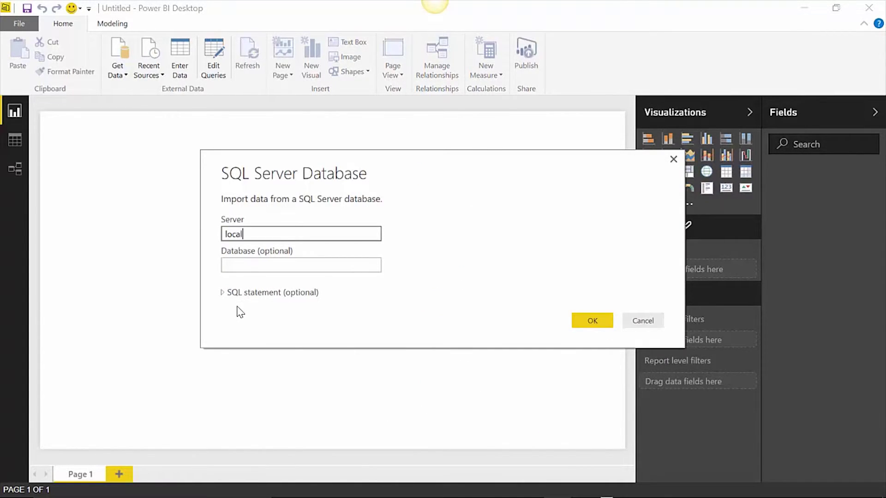
left_click(586, 321)
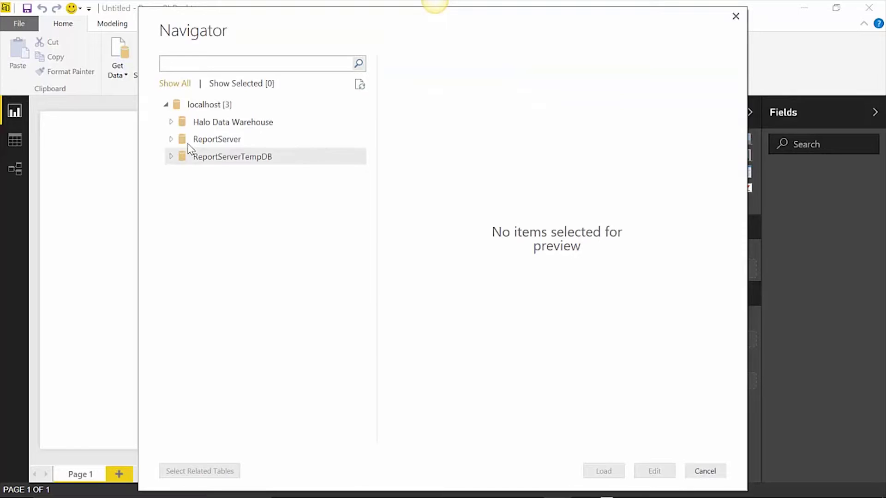
- Select V_Q4bisFACT_vw_SalesTransactions, DIM_Customer and DIM_Product from Halo Data Warehouse and load them
left_click(170, 122)
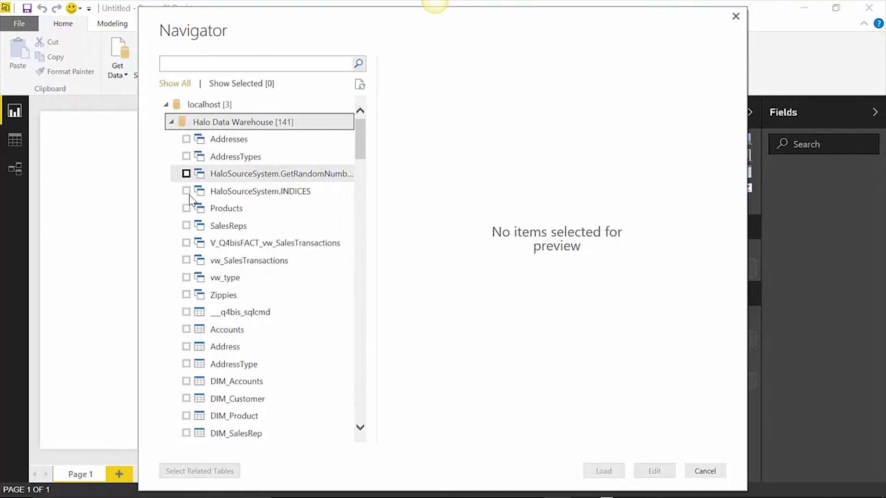
left_click(186, 243)
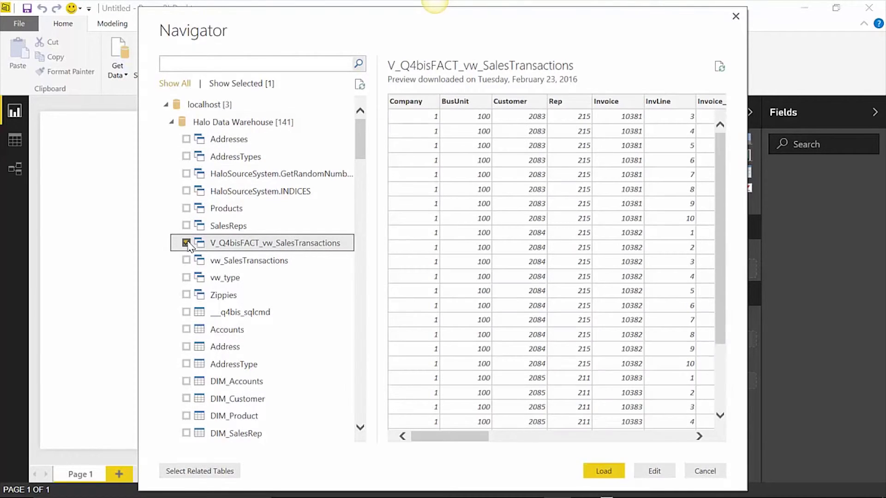
left_click(186, 399)
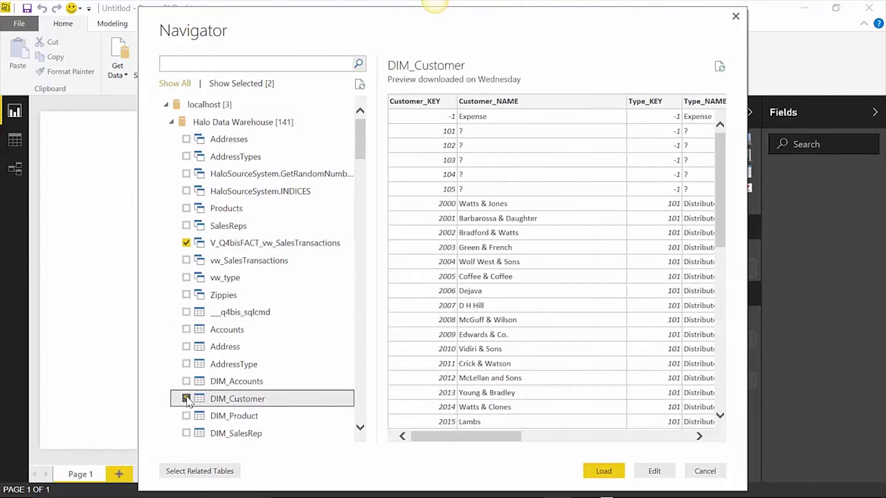
left_click(186, 416)
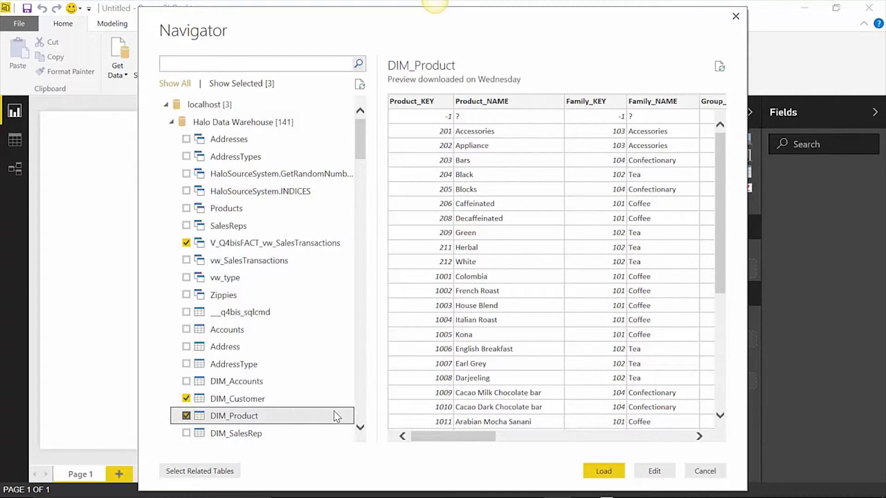
left_click(617, 478)
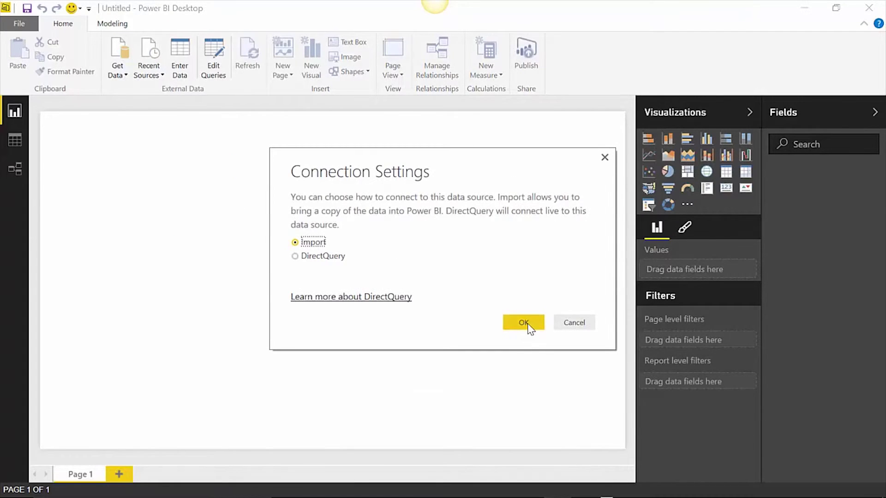
- Confirm Import mode, then start a table visual with DIM_Product's Product_NAME
left_click(528, 326)
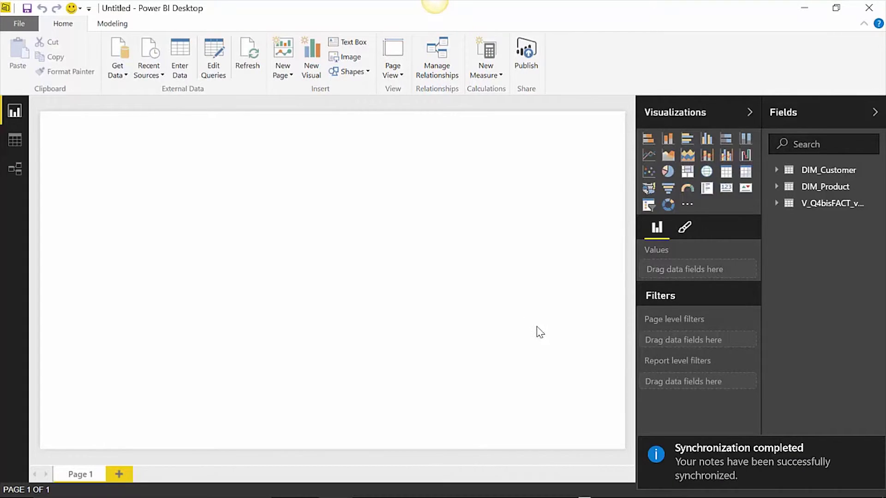
left_click(779, 187)
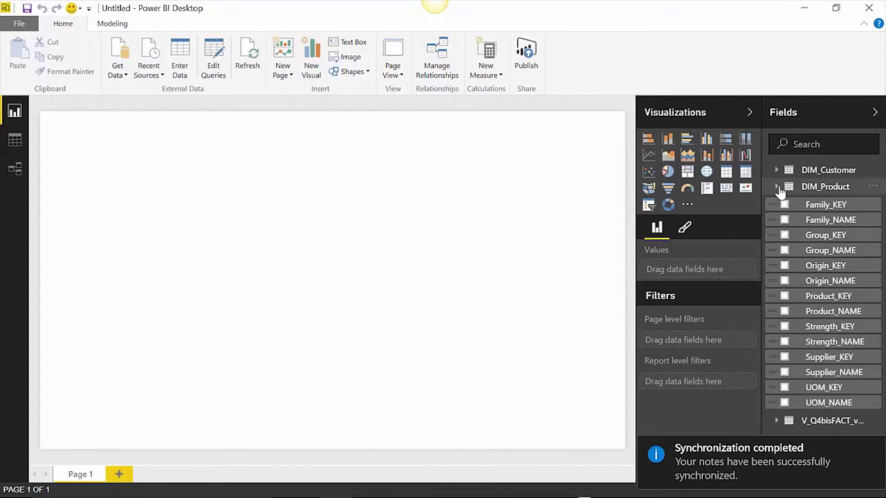
left_click(785, 311)
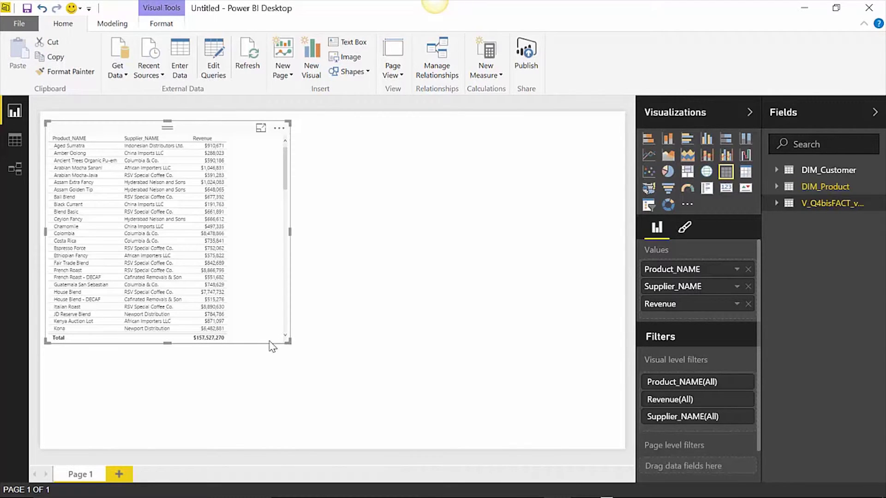
- Import Sheet1 from the Excel workbook Forecast Data.xlsx into the report
left_click(125, 75)
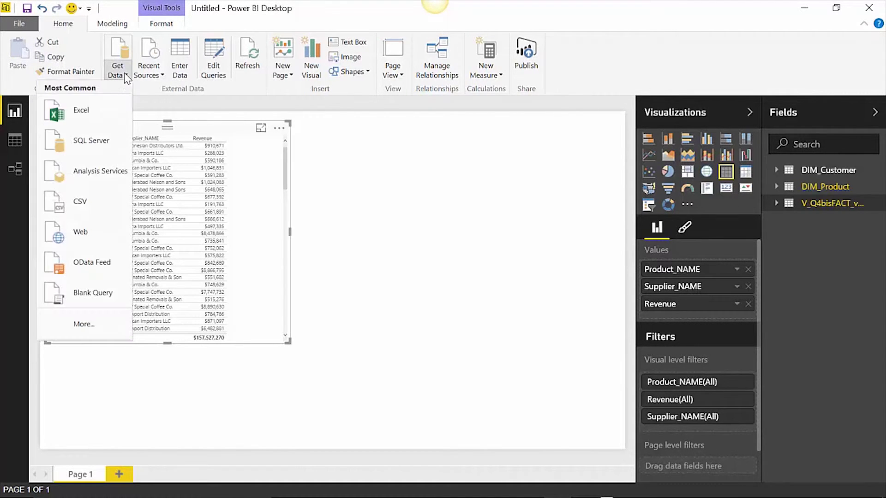
left_click(107, 117)
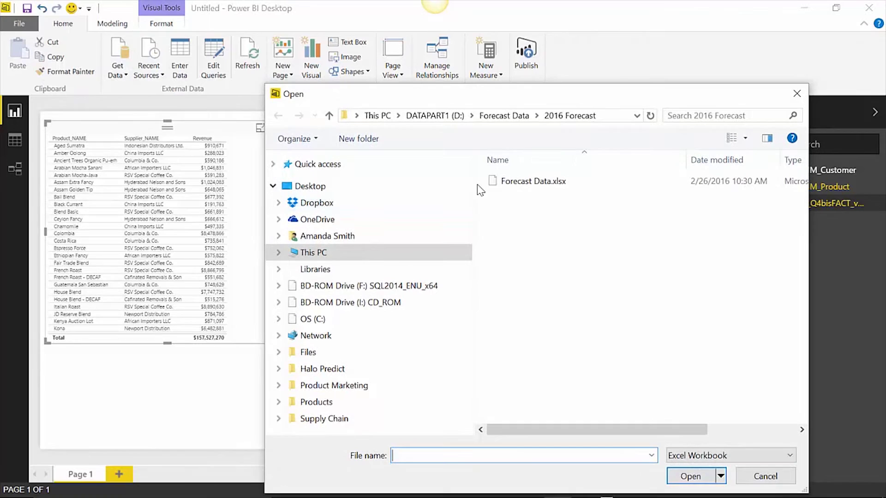
left_click(508, 184)
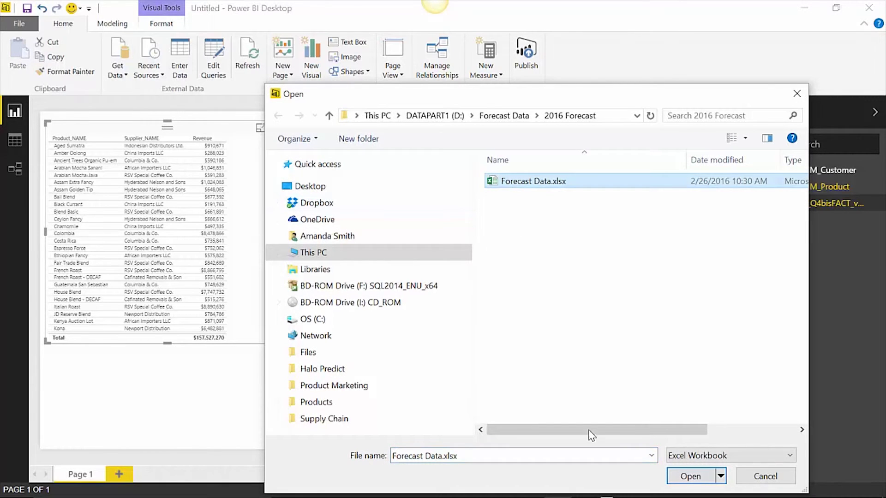
left_click(691, 476)
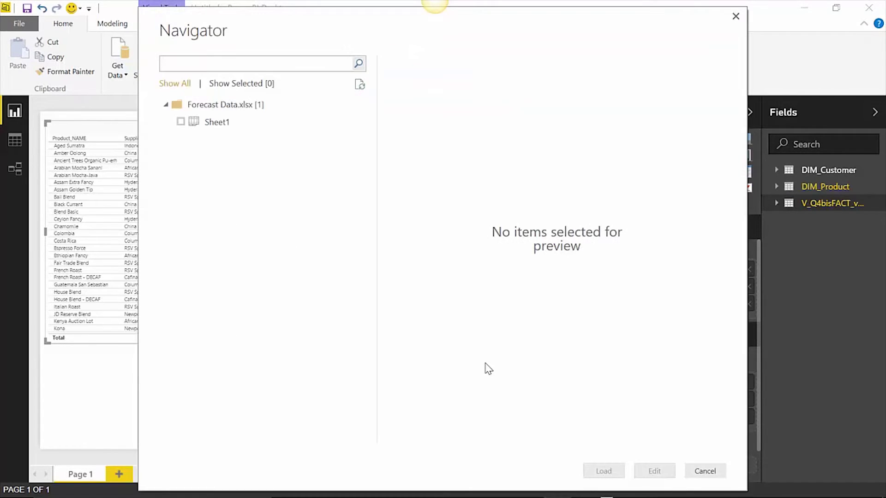
left_click(181, 122)
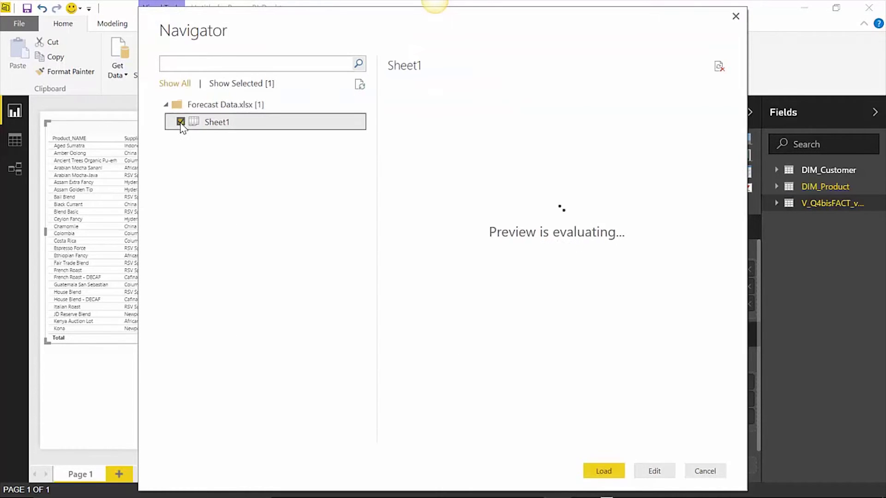
left_click(614, 471)
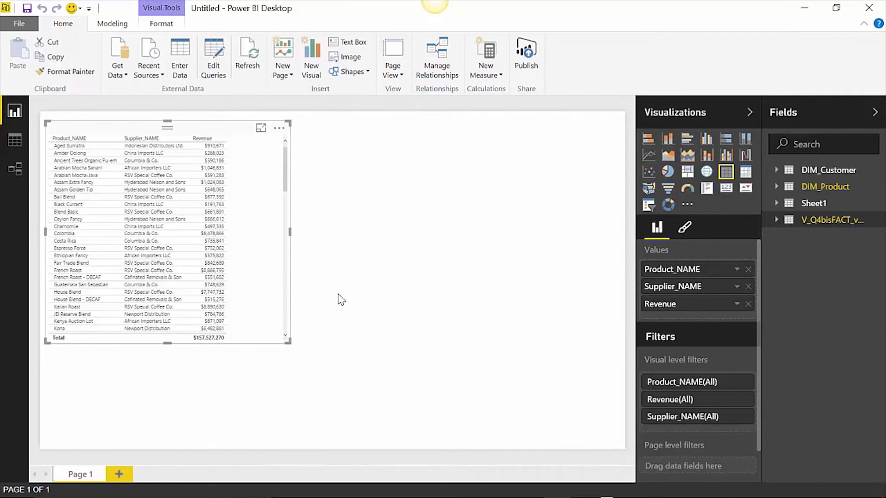
- Link Sheet1's AddressKey to DIM_Customer's Customer_KEY in Relationships view, then return to the report
left_click(13, 177)
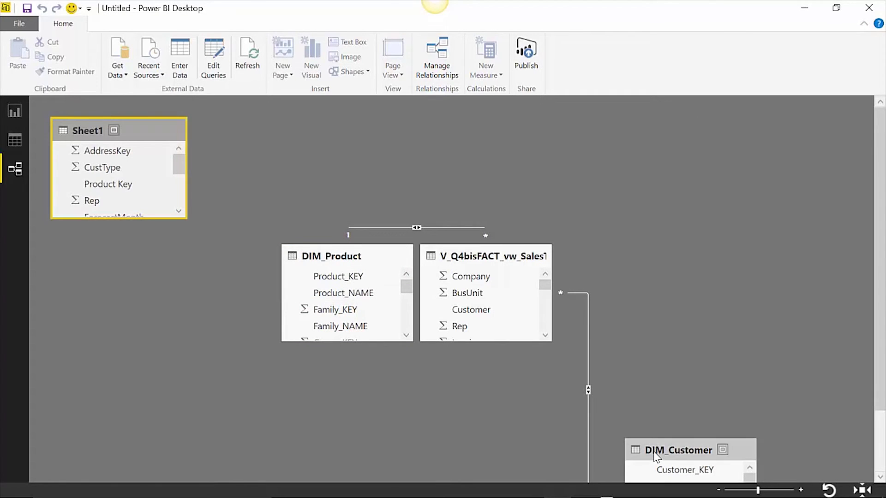
left_click_drag(673, 447, 679, 153)
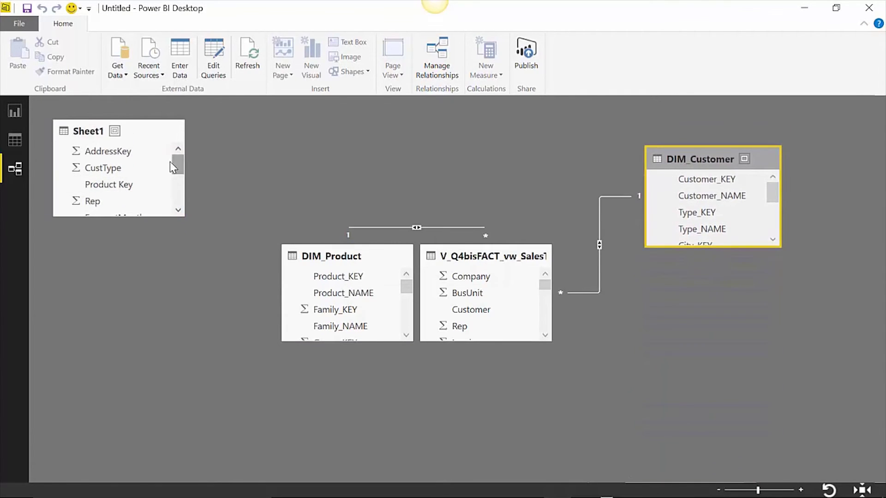
left_click_drag(161, 150, 661, 181)
left_click(332, 199)
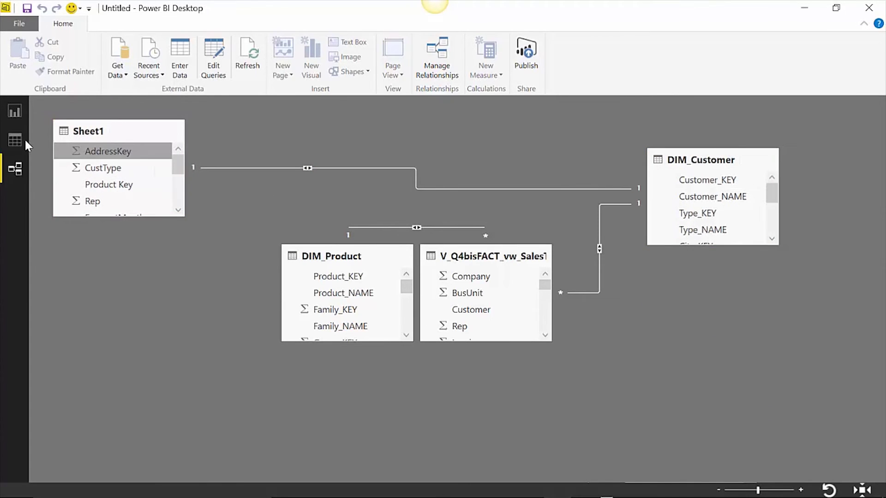
left_click(14, 111)
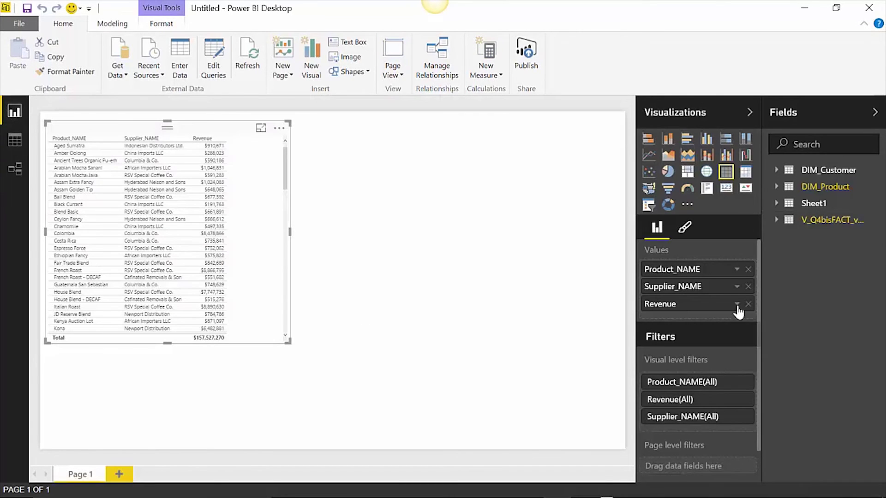
- Add Sheet1's ForecastRevenue as a column beside Revenue, totalling 1,491,624.45
left_click(776, 221)
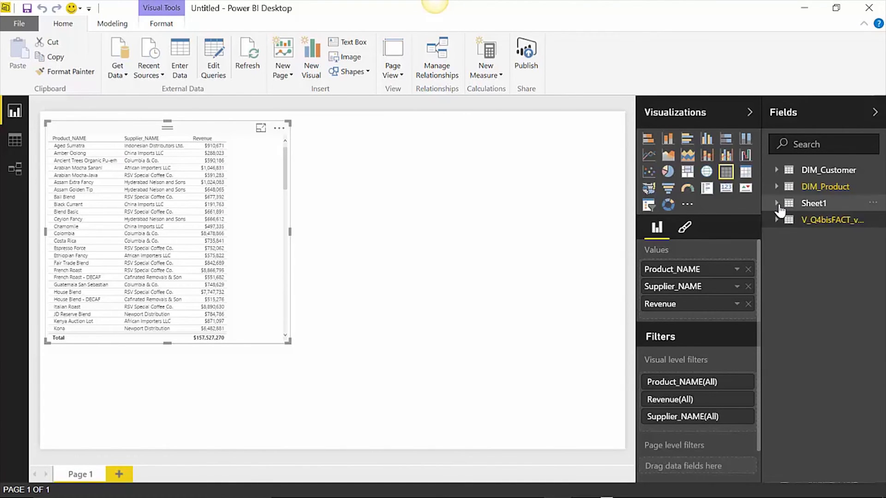
left_click(778, 206)
left_click(784, 328)
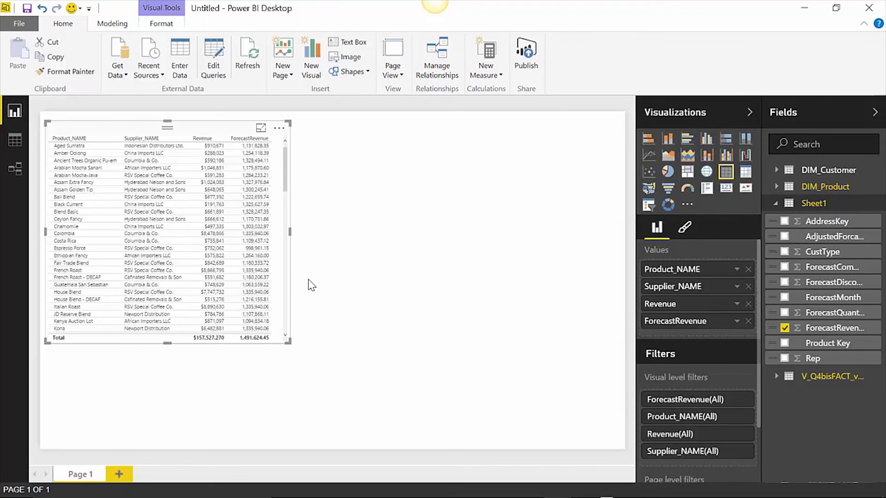